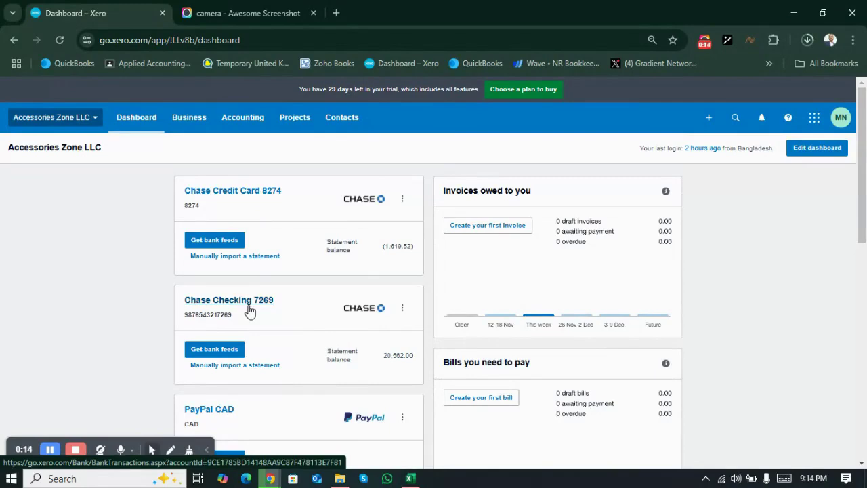
Step: Start a manual statement import for the Chase Checking account, uploading Chase Checking 7269.csv and continuing to the import settings
left_click(262, 366)
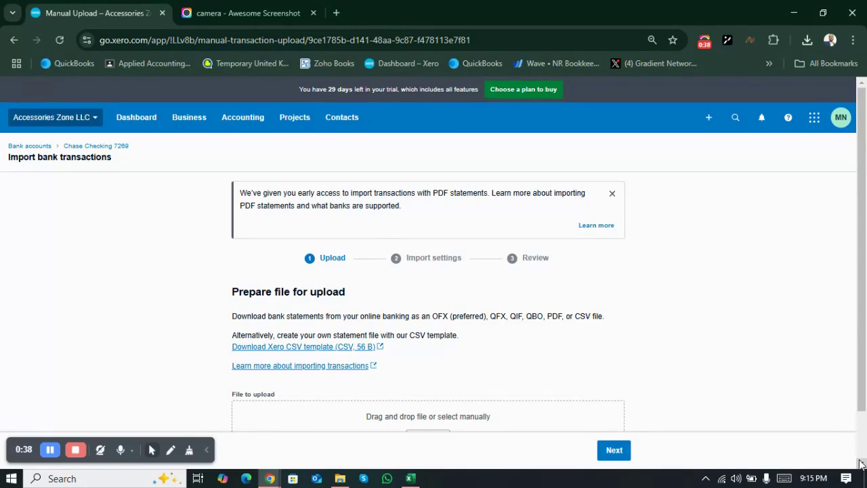
scroll(861, 464, "down", 2)
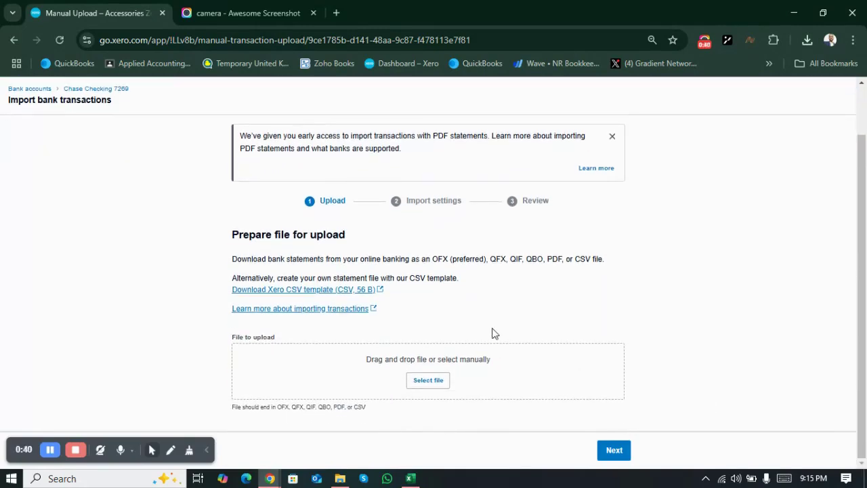
left_click(438, 382)
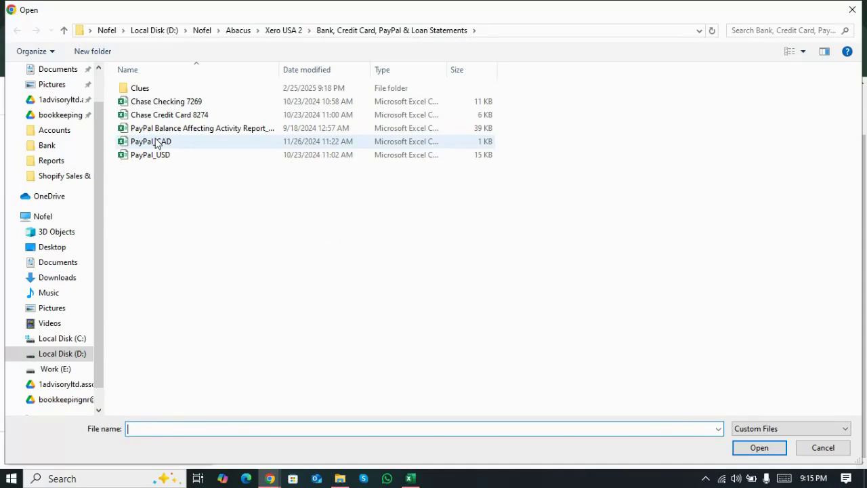
left_click(166, 105)
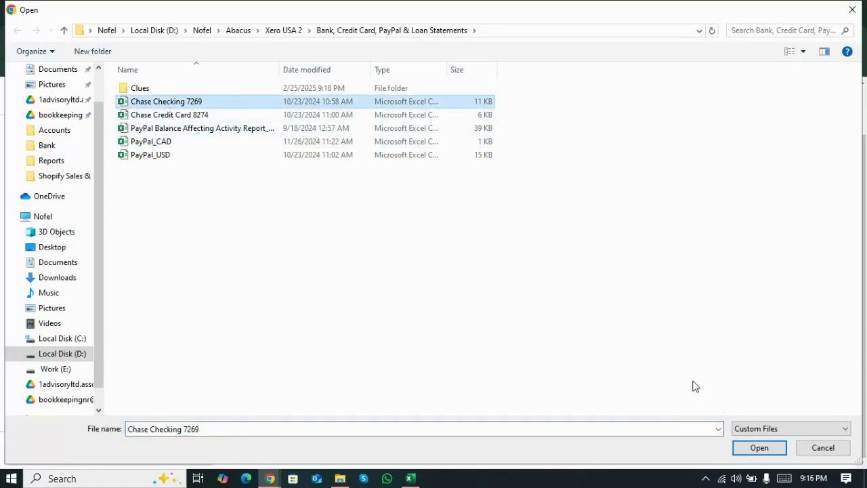
left_click(759, 447)
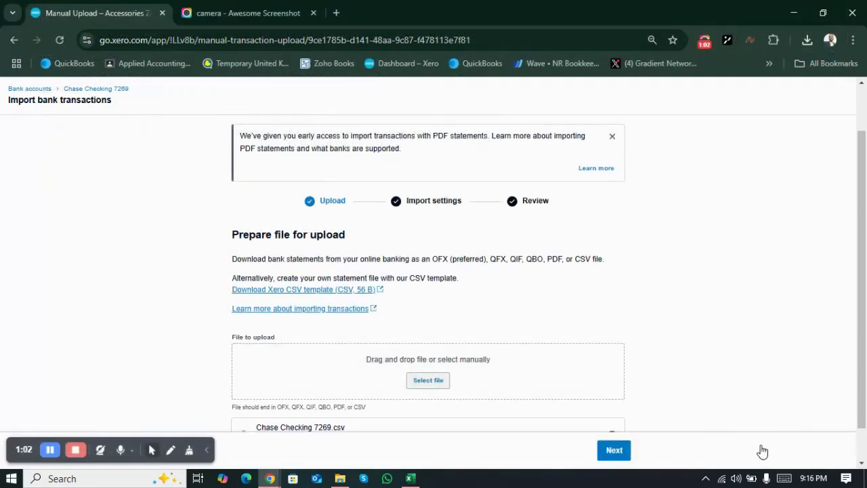
left_click(861, 463)
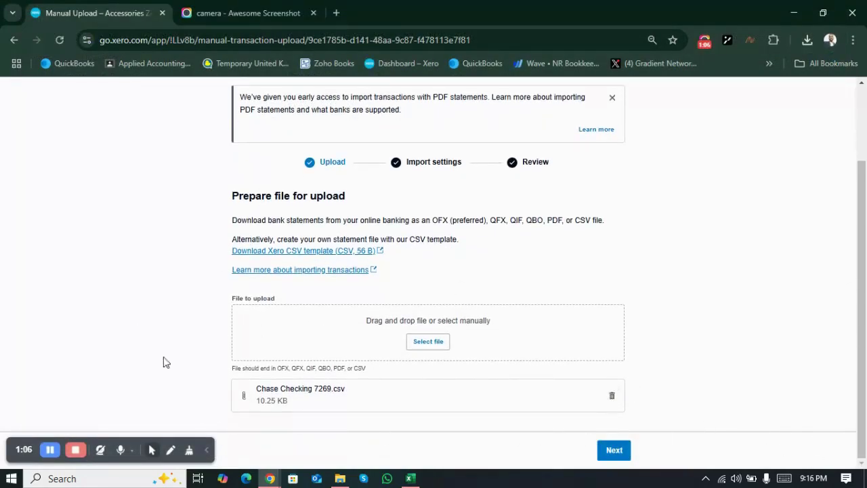
left_click(613, 449)
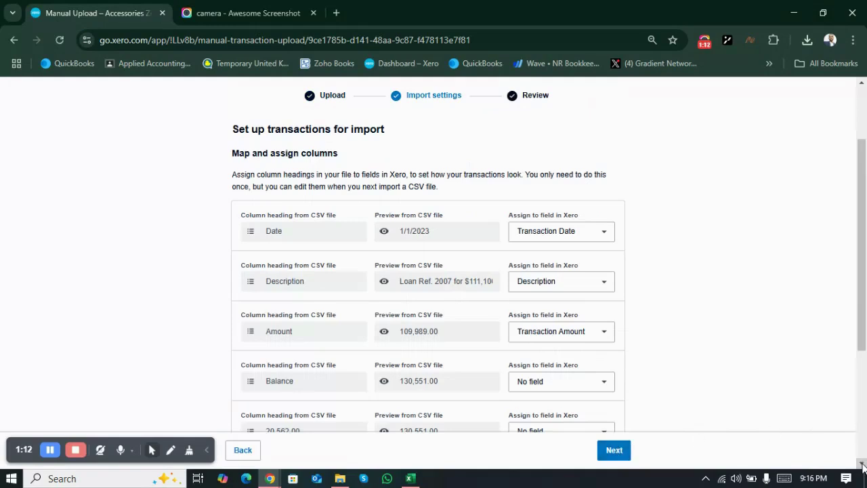
Step: Compare the Date and Description column assignments in the import settings with the headings of the Excel statement
key("alt+Tab")
key("Tab")
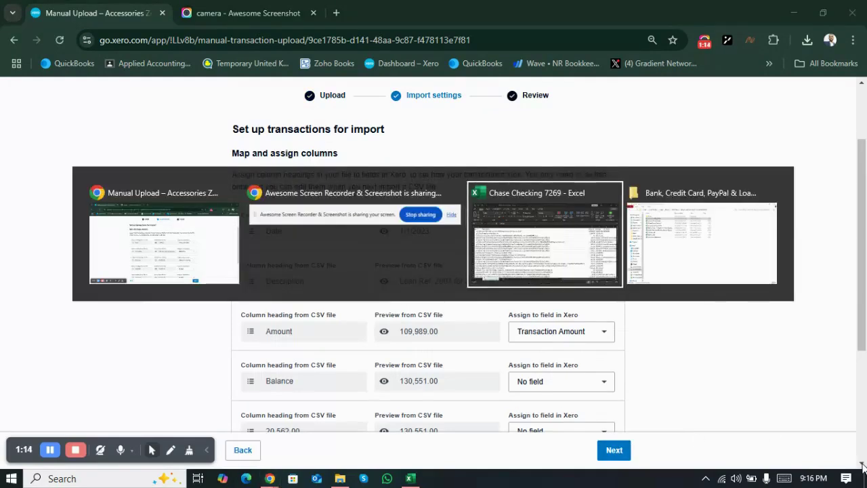
key("alt+Tab")
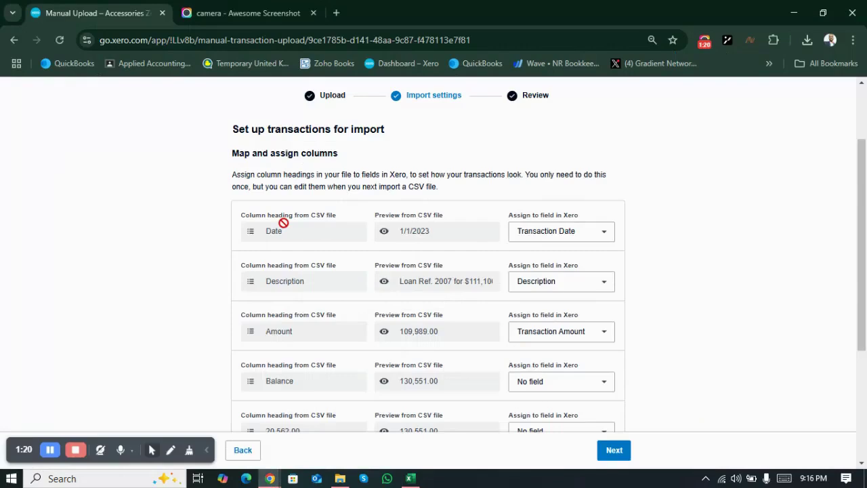
key("alt+Tab")
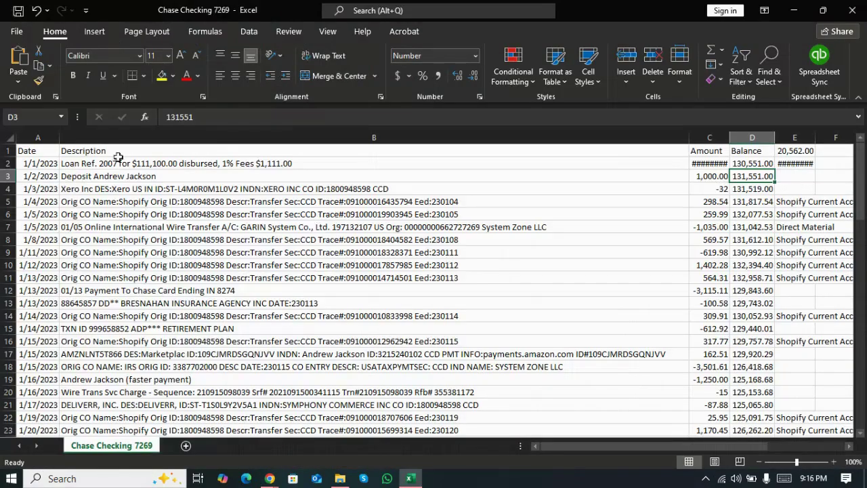
left_click(53, 149)
key("alt+Tab")
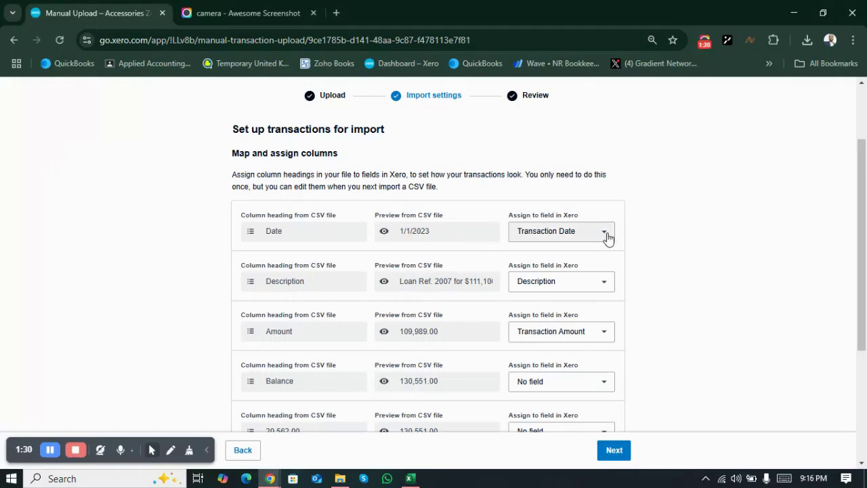
key("alt+Tab")
left_click(95, 153)
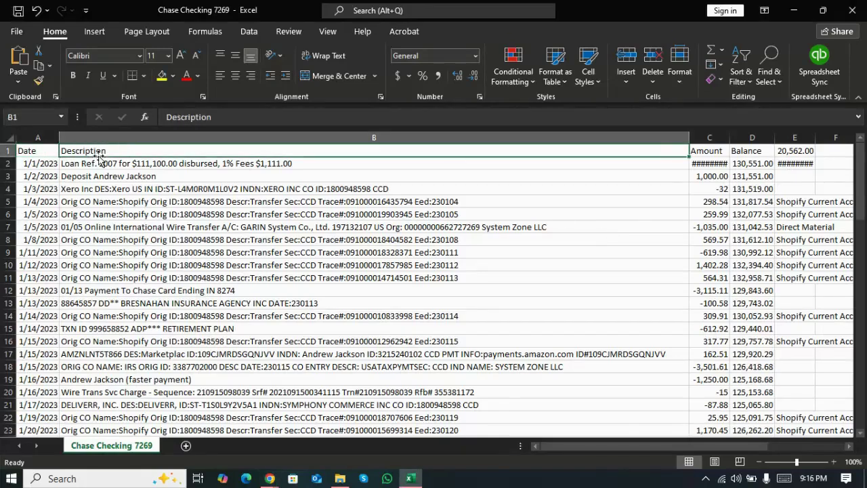
key("alt+Tab")
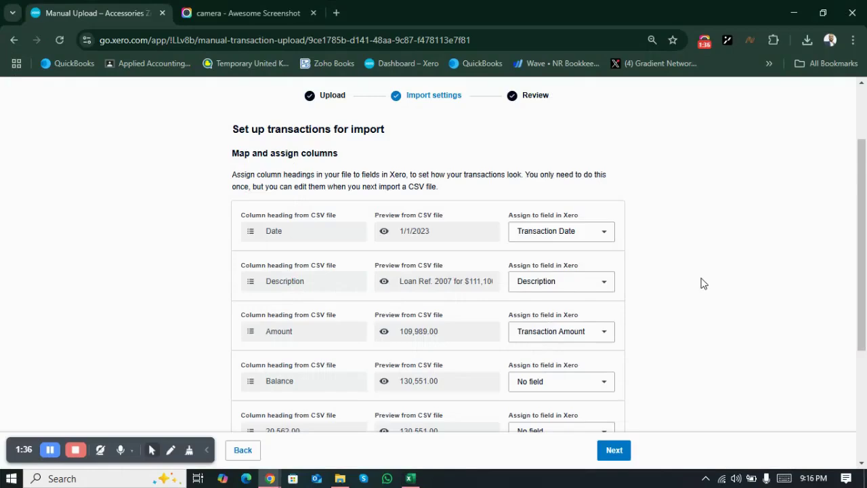
Step: Compare the Amount, Balance and fifth-column assignments in the import settings with the Excel statement's headings
left_click(862, 463)
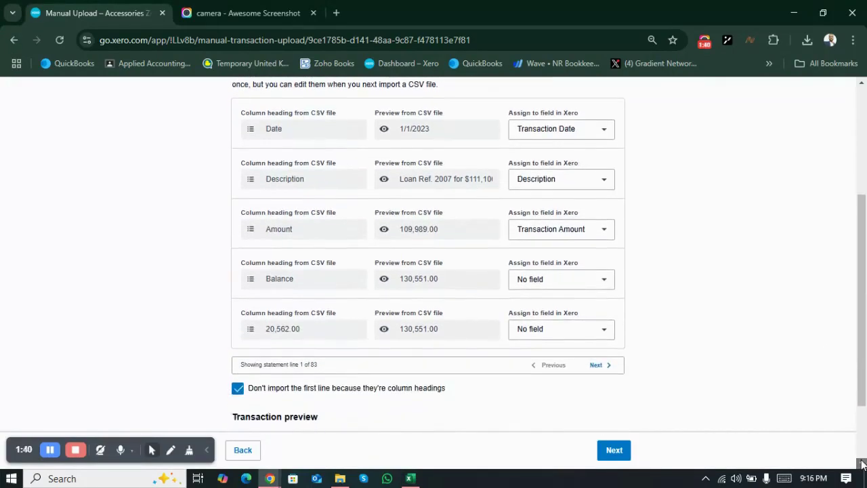
key("alt+Tab")
key("Right")
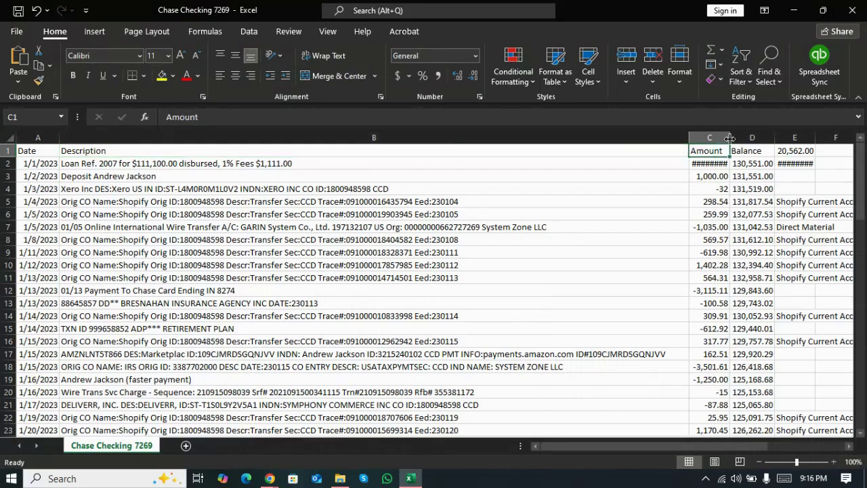
key("alt+Tab")
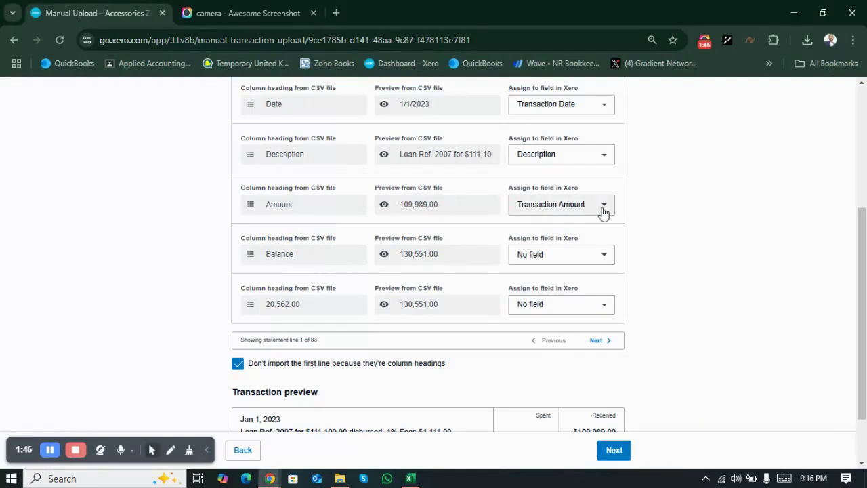
key("alt+Tab")
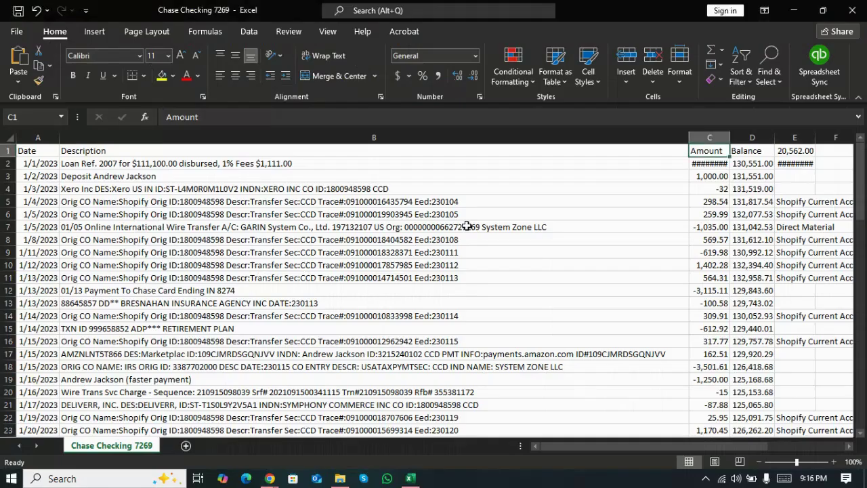
left_click(755, 149)
left_click(794, 150)
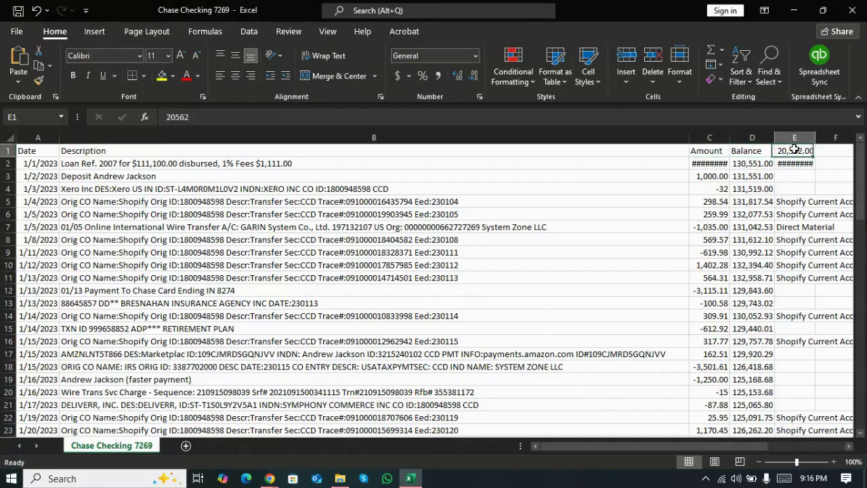
key("alt+Tab")
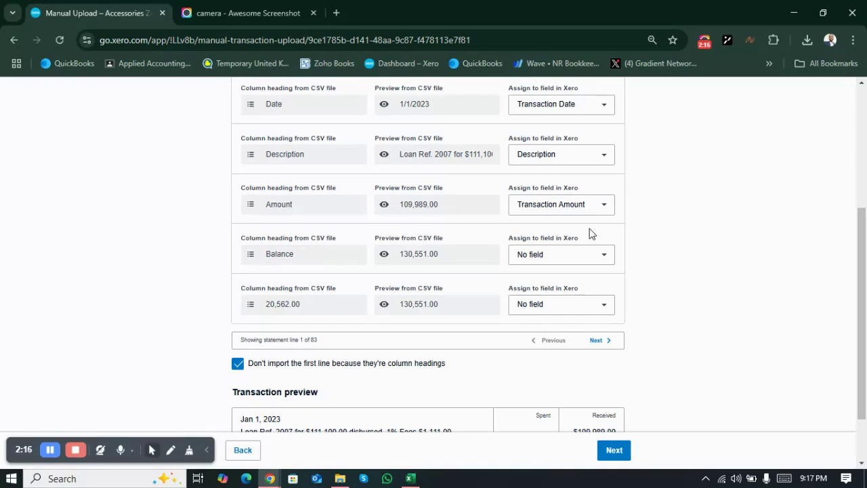
Step: Autofit the Amount column in the Excel statement and examine the signs of its first three amounts, returning to the Xero import settings
key("alt+Tab")
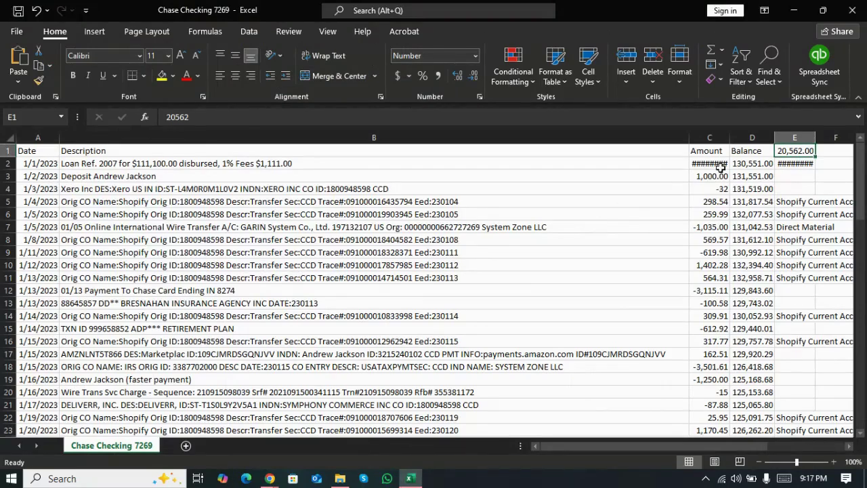
double_click(731, 137)
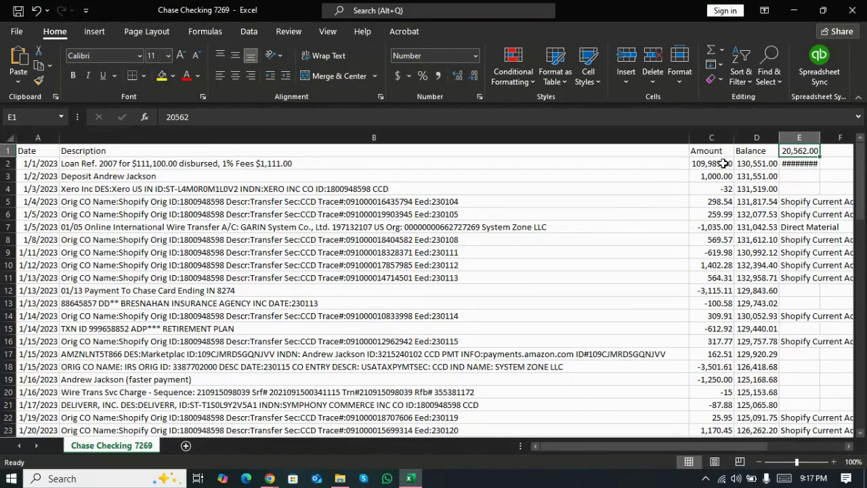
left_click(723, 164)
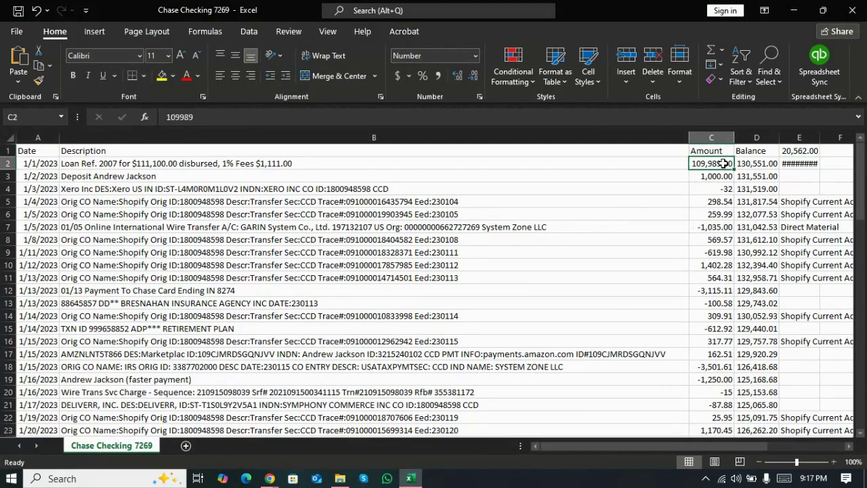
key("Down")
key("Down")
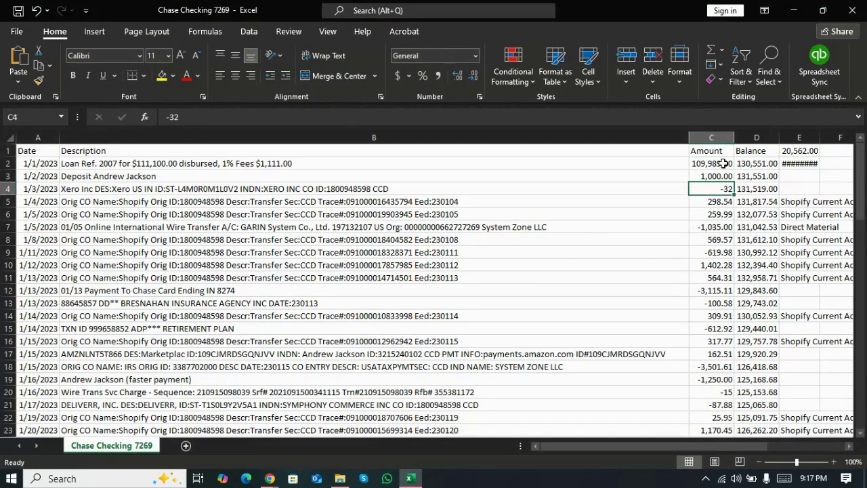
key("alt+Tab")
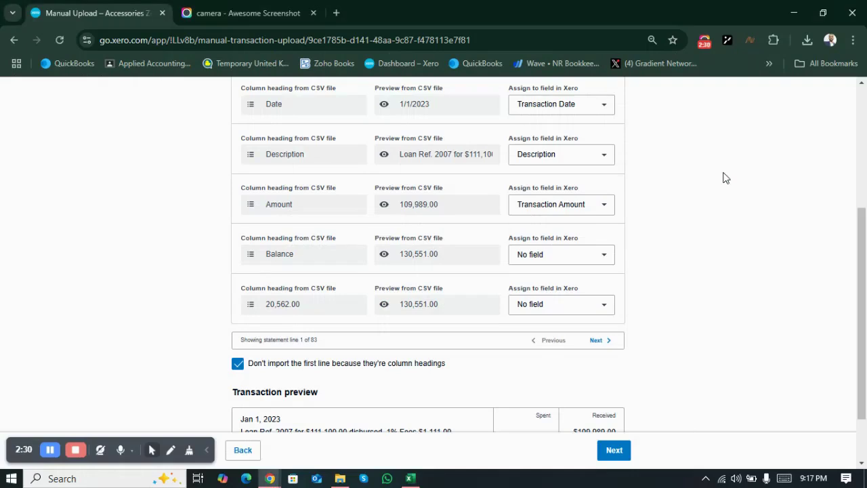
Step: Browse the transaction preview and check the spent and received amounts of the first three transactions against the Excel statement
scroll(862, 465, "down", 2)
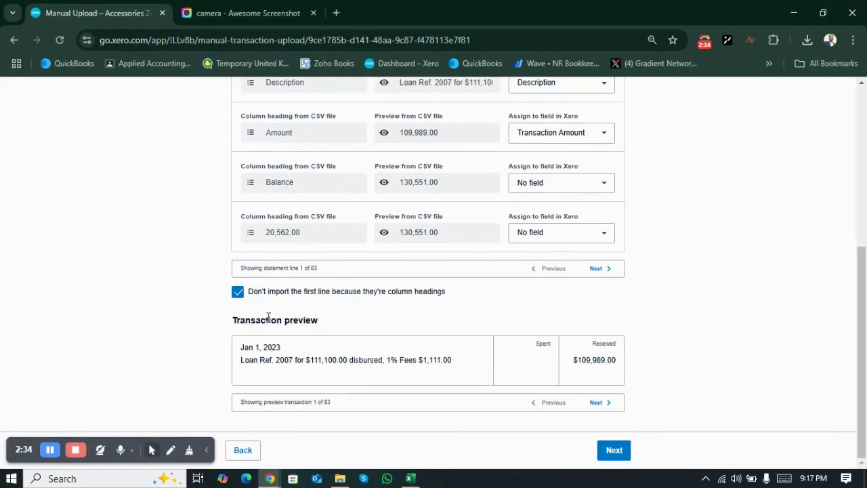
left_click(597, 402)
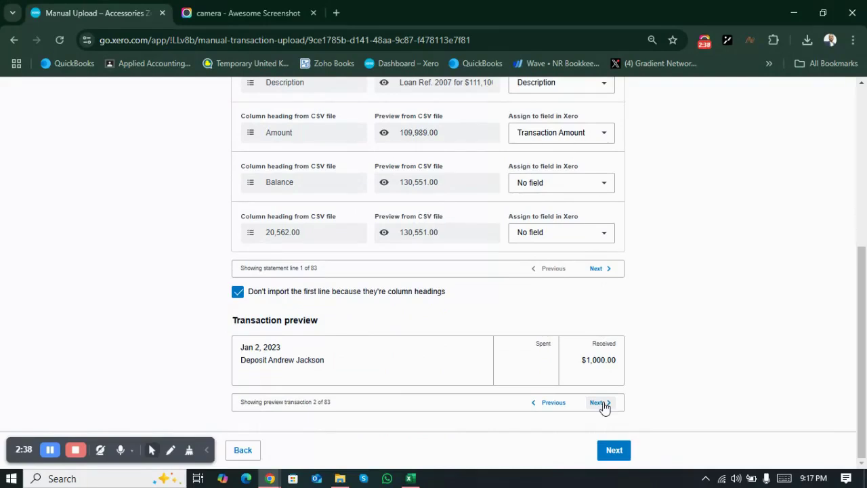
left_click(597, 402)
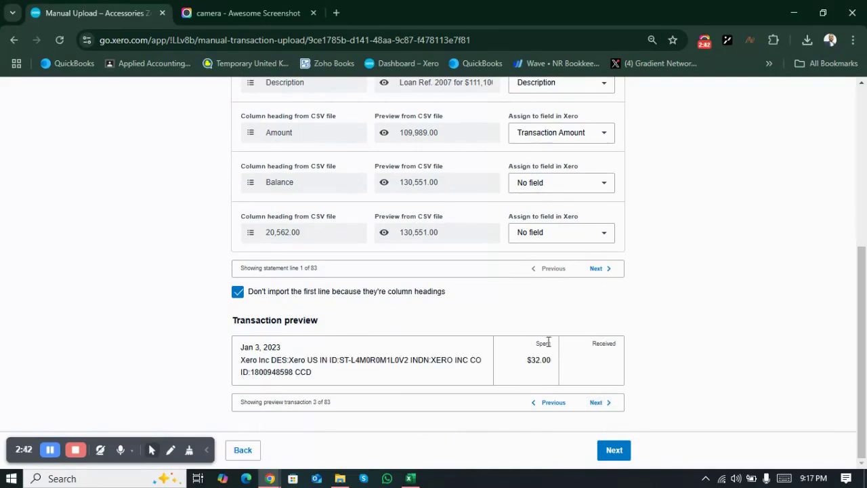
key("alt+Tab")
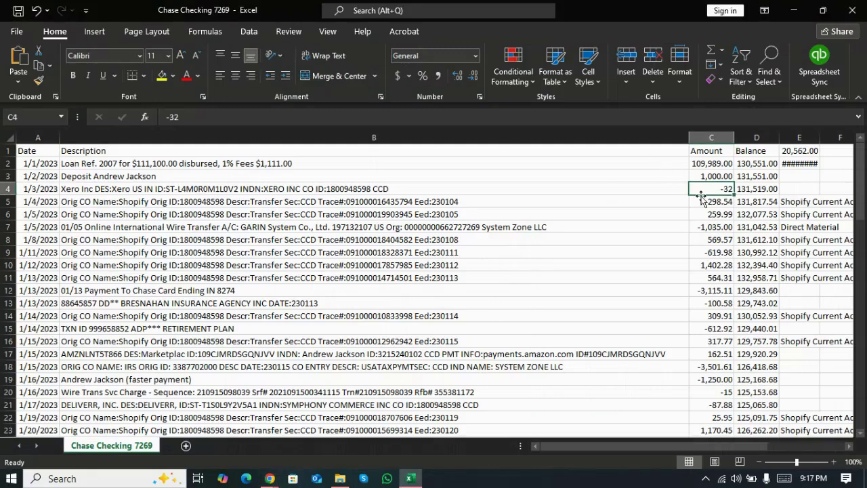
key("alt+Tab")
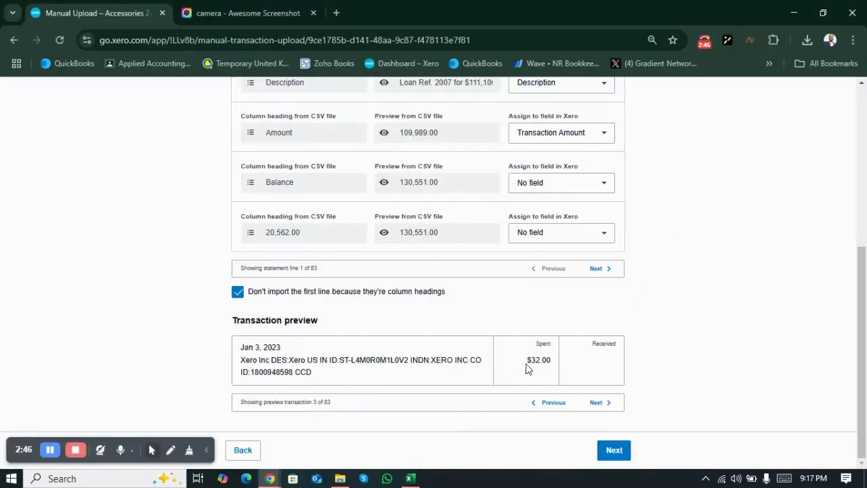
key("alt+Tab")
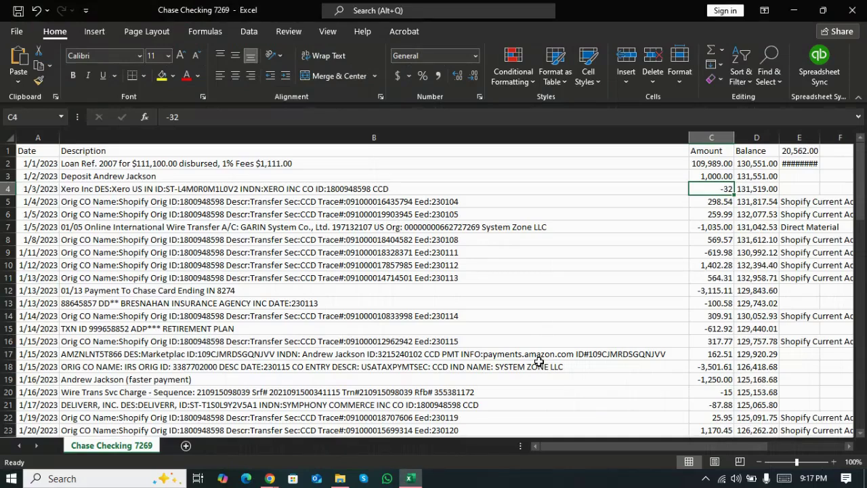
left_click(705, 177)
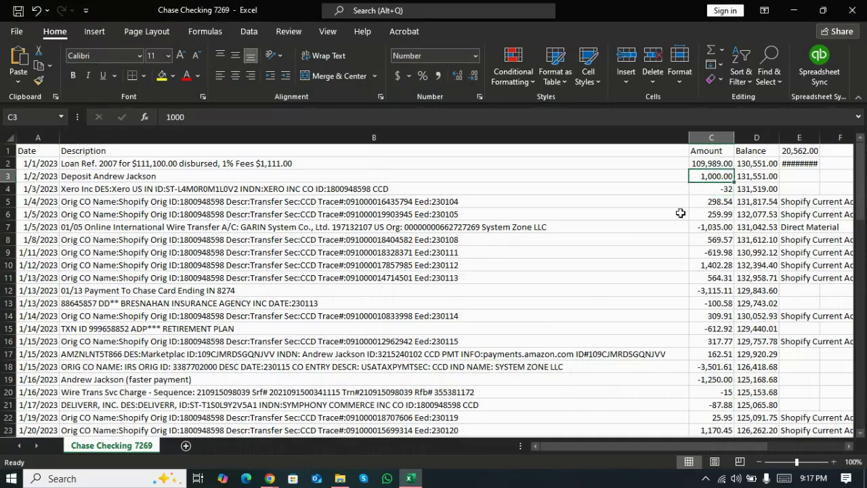
key("alt+Tab")
left_click(549, 405)
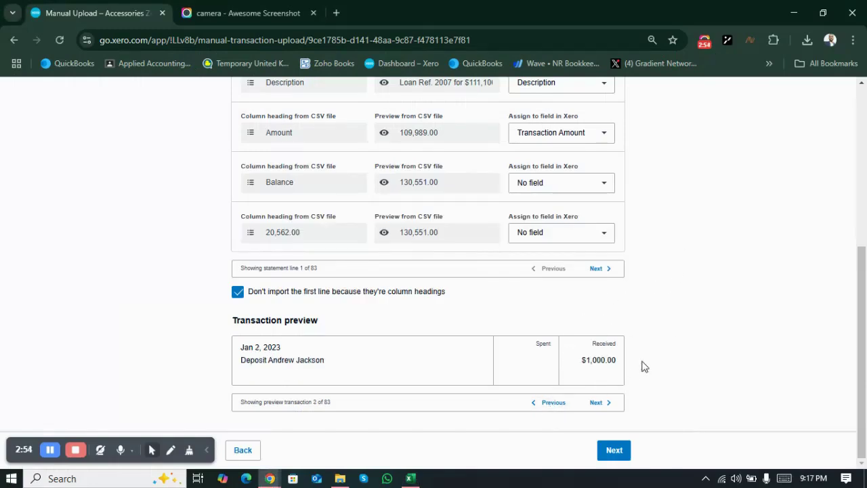
Step: Continue to the import review and look through the first page of transactions selected for import
left_click(616, 451)
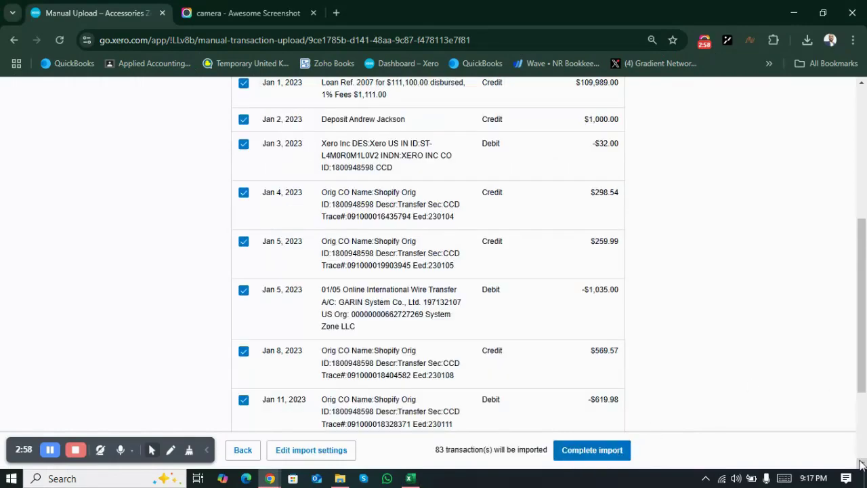
scroll(861, 464, "down", 2)
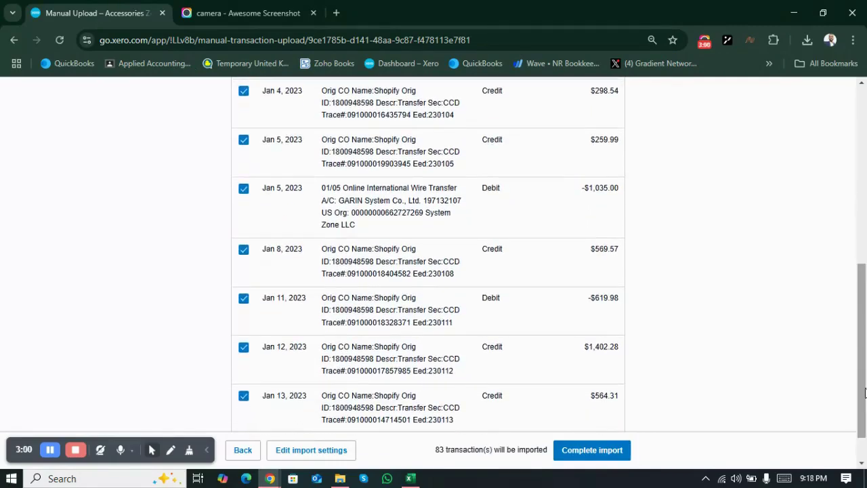
mouse_move(865, 393)
left_mouse_down()
mouse_move(865, 292)
mouse_move(859, 406)
left_mouse_up()
left_click_drag(851, 446, 851, 445)
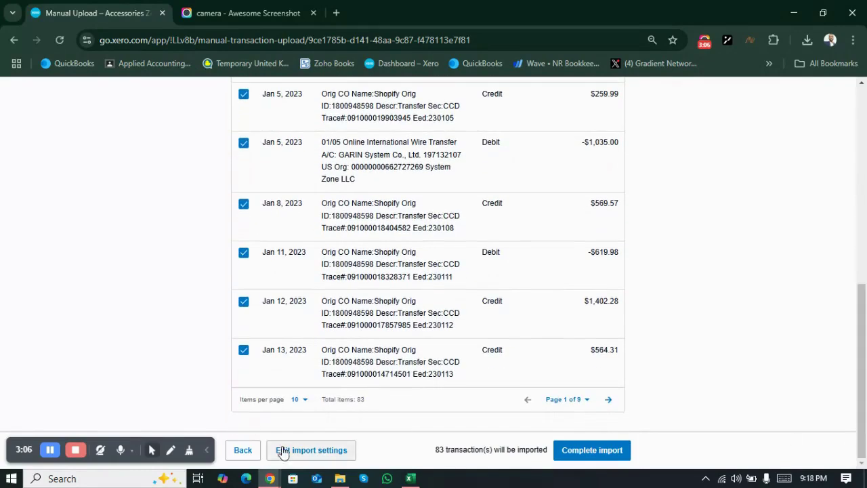
Step: Show 200 items per page in the import review and look through the transactions down to the end of the list
left_click(298, 400)
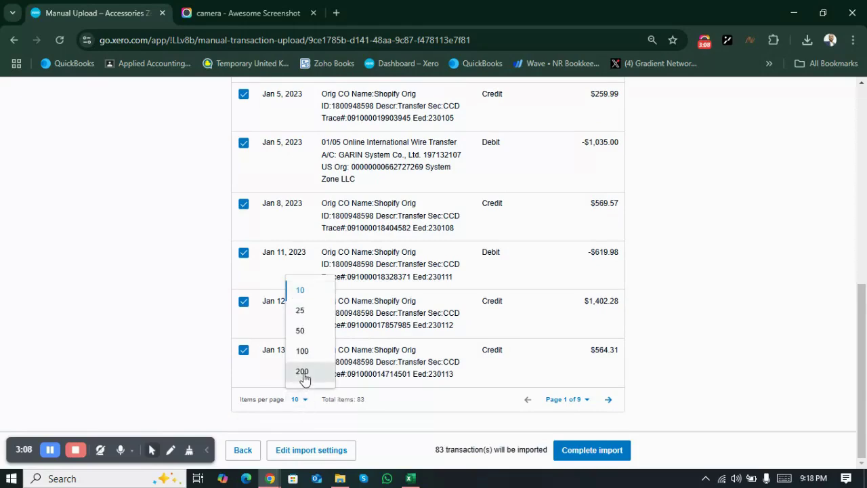
left_click(304, 374)
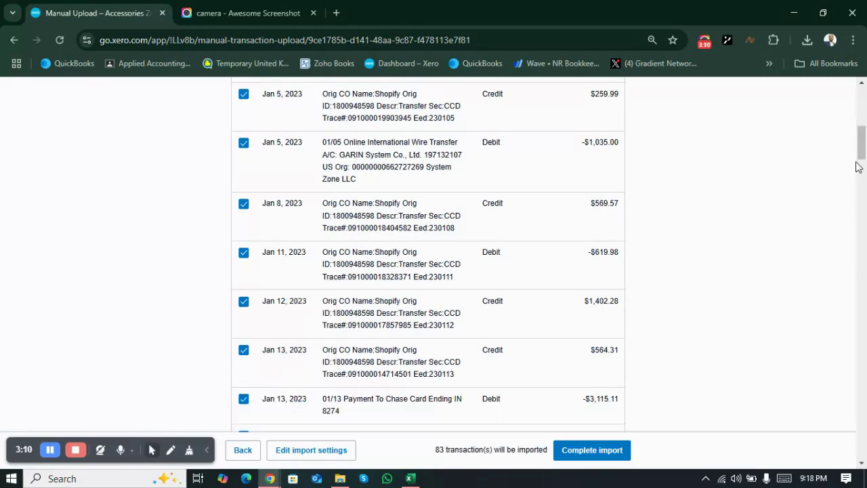
left_click_drag(860, 161, 840, 483)
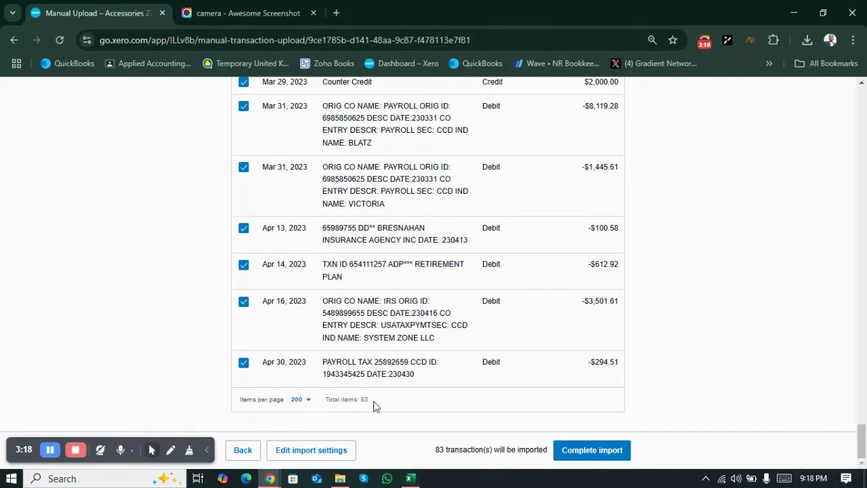
Step: Count the transactions in the Excel statement by selecting all dates from A2 down, returning to the Xero import review
key("alt+Tab")
key("Up")
key("ctrl+shift+Down")
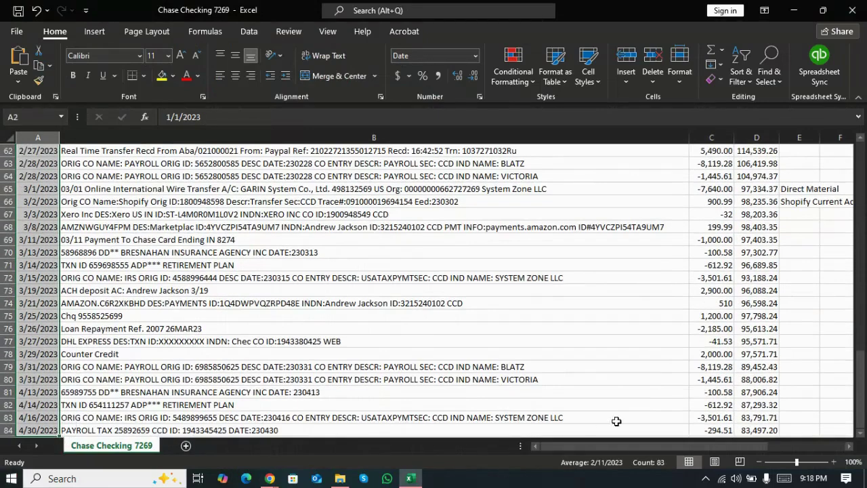
key("alt+Tab")
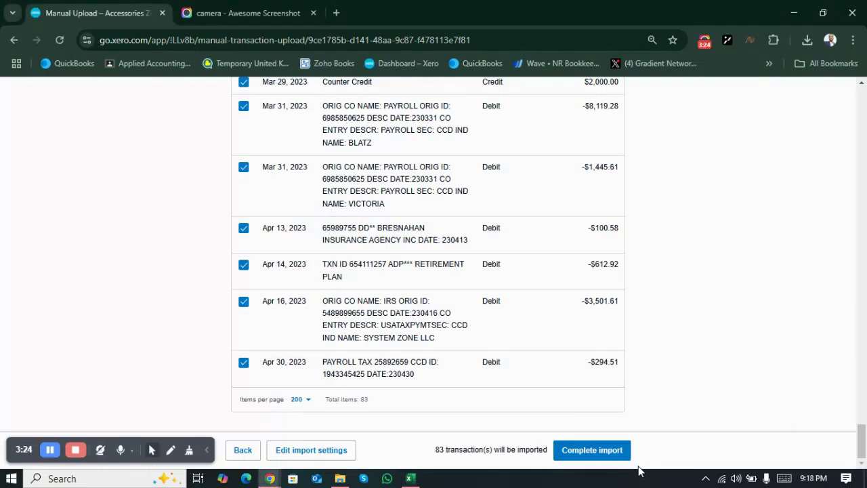
Step: Complete the import of the selected transactions and view the Chase Checking account's reconciliation list
left_click(618, 455)
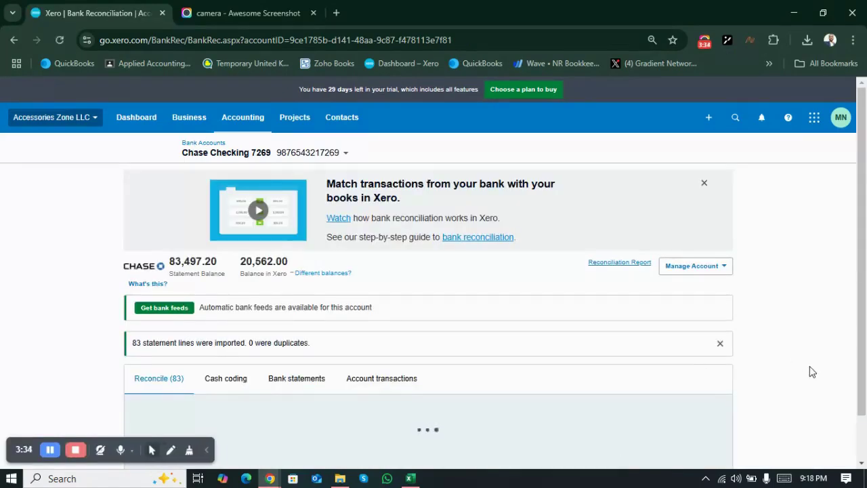
left_click(862, 463)
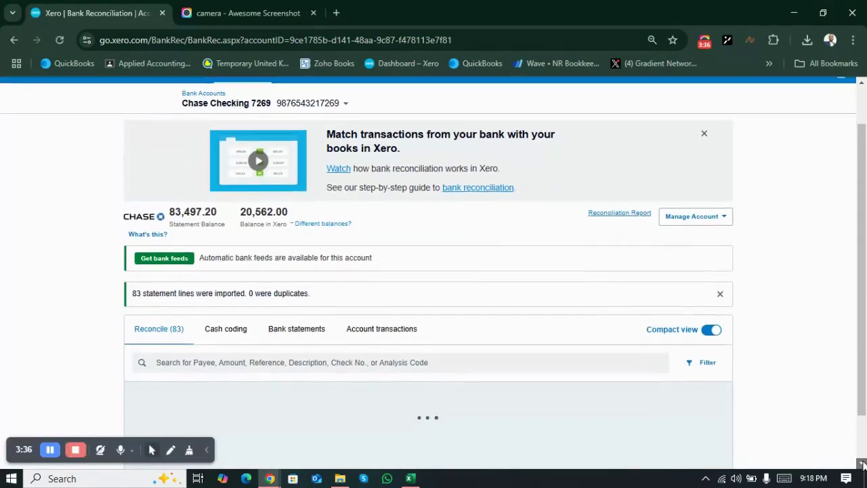
left_click(862, 463)
left_click(862, 463)
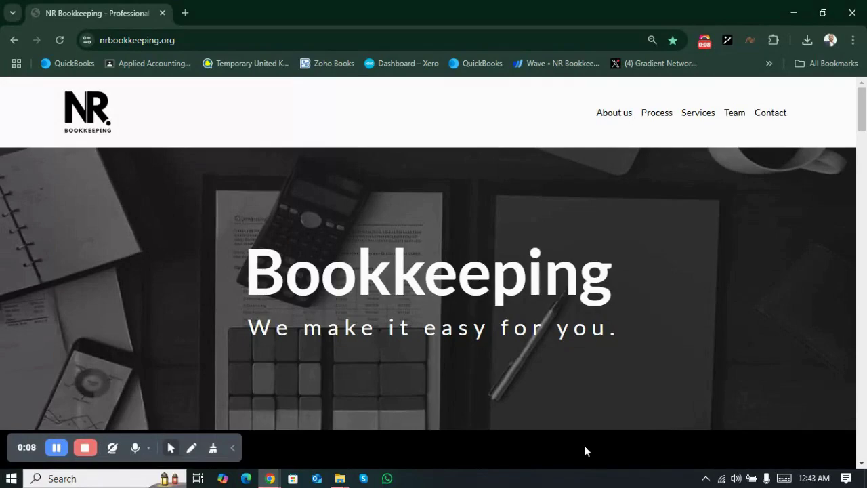
Step: Look through the NR Bookkeeping homepage, from the About us section to the contact form and FAQs, returning to its beginning
scroll(584, 447, "down", 4)
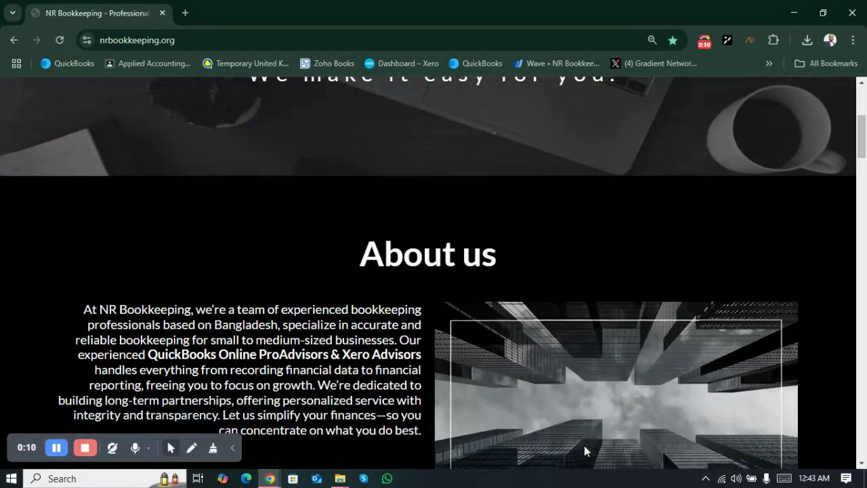
scroll(584, 450, "down", 6)
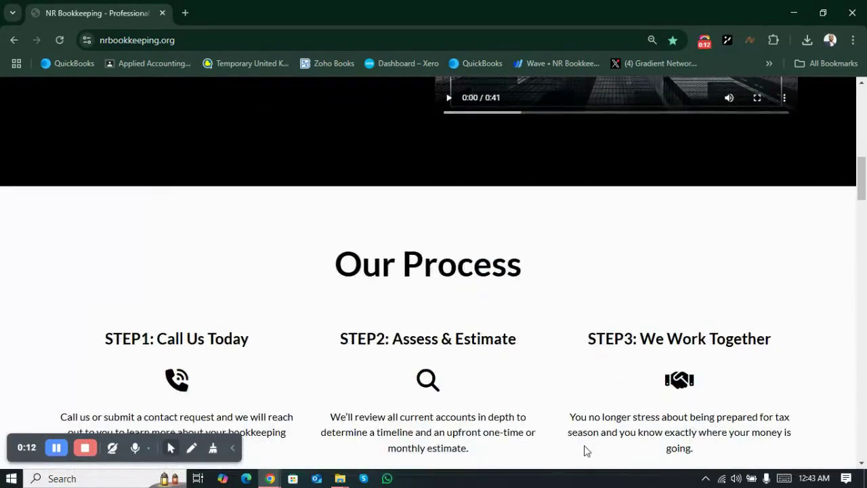
scroll(586, 450, "down", 8)
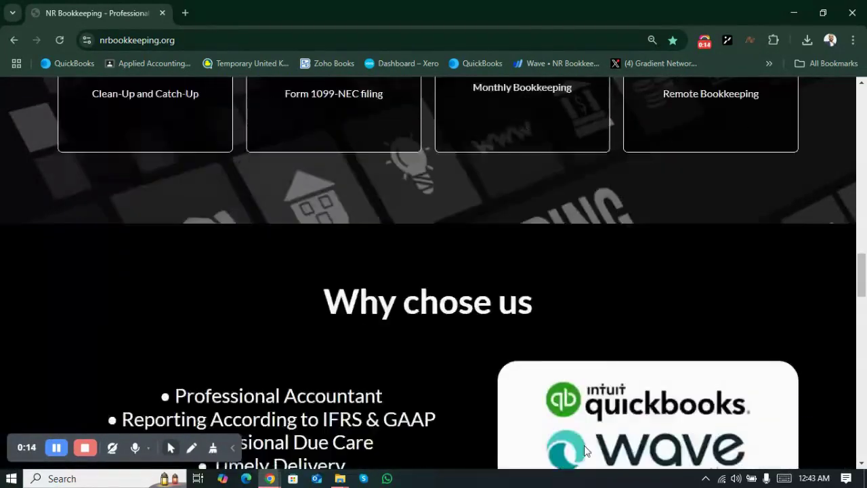
scroll(583, 445, "down", 7)
scroll(584, 445, "down", 1)
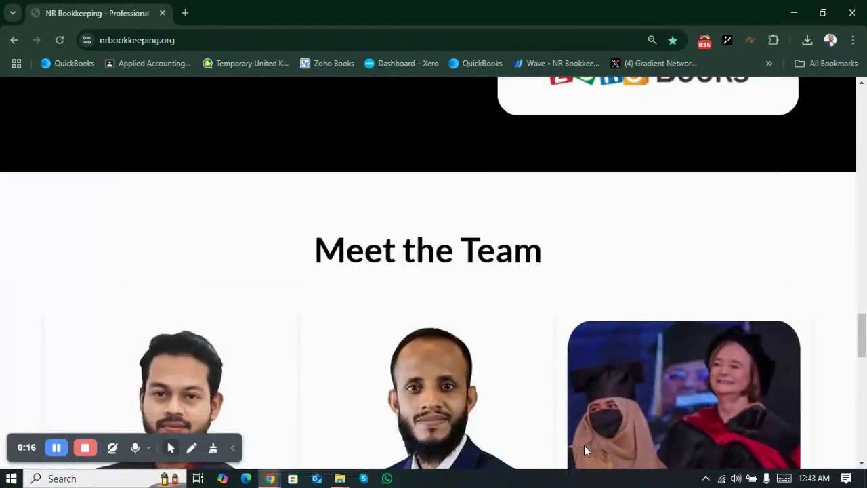
scroll(584, 445, "down", 4)
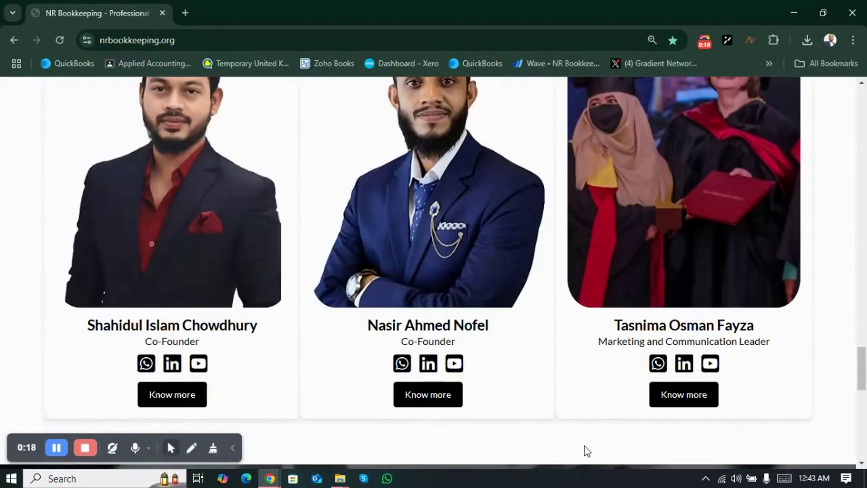
scroll(587, 450, "down", 5)
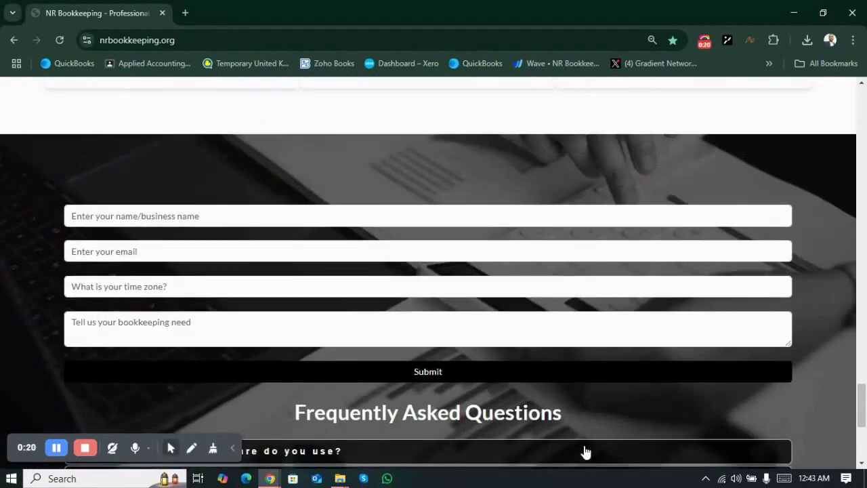
scroll(585, 450, "up", 20)
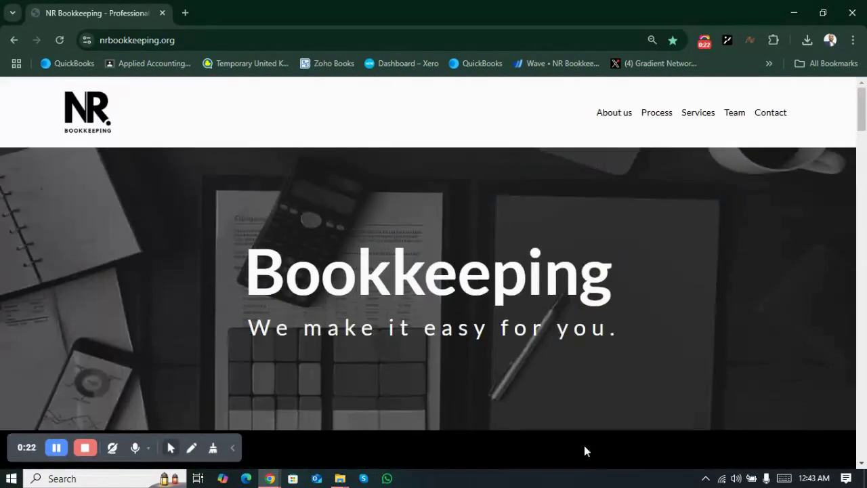